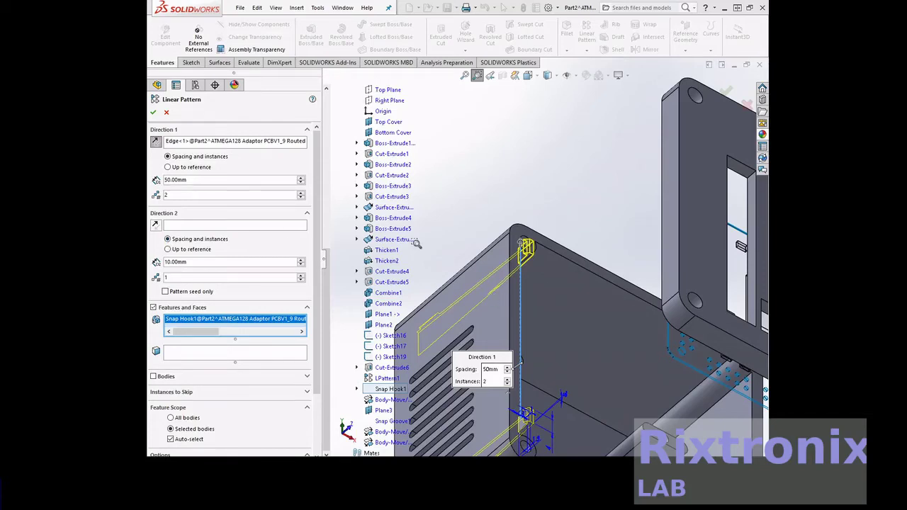
Set the snap hook linear pattern to 2 instances spaced 47 mm apart and confirm it.
{"action": "left_click", "coordinate": [166, 182]}
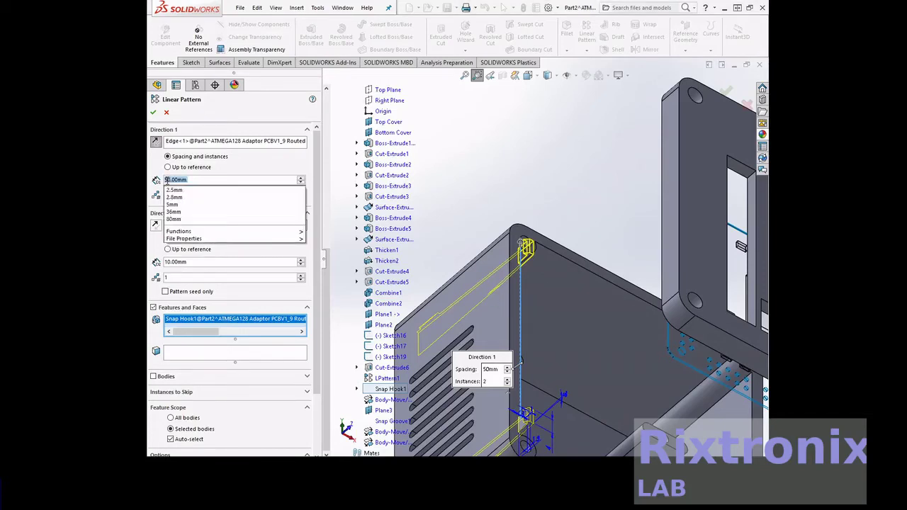
{"action": "left_click", "coordinate": [172, 179]}
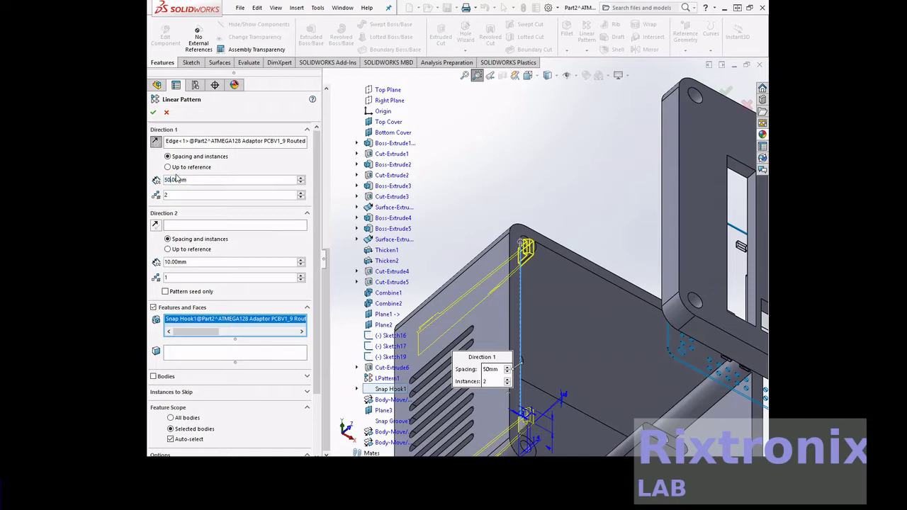
{"action": "left_click", "coordinate": [176, 179]}
{"action": "type", "text": "45"}
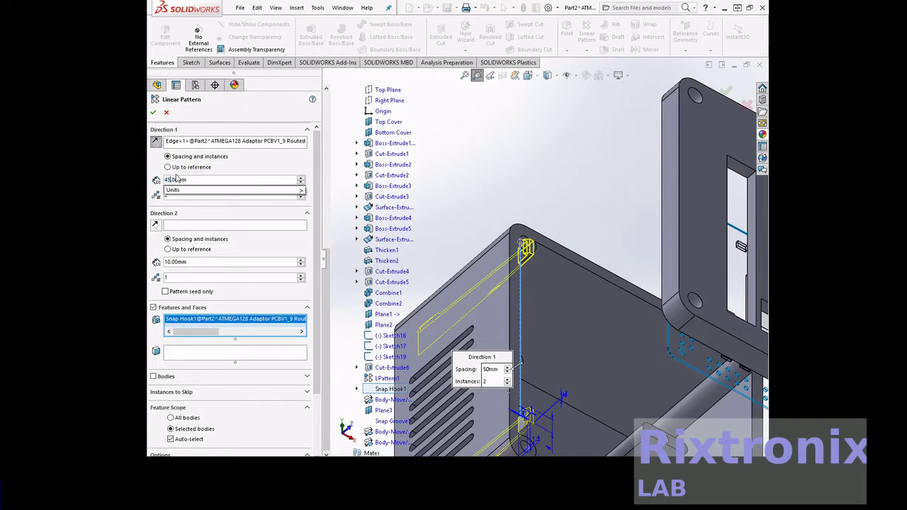
{"action": "key", "text": "Return"}
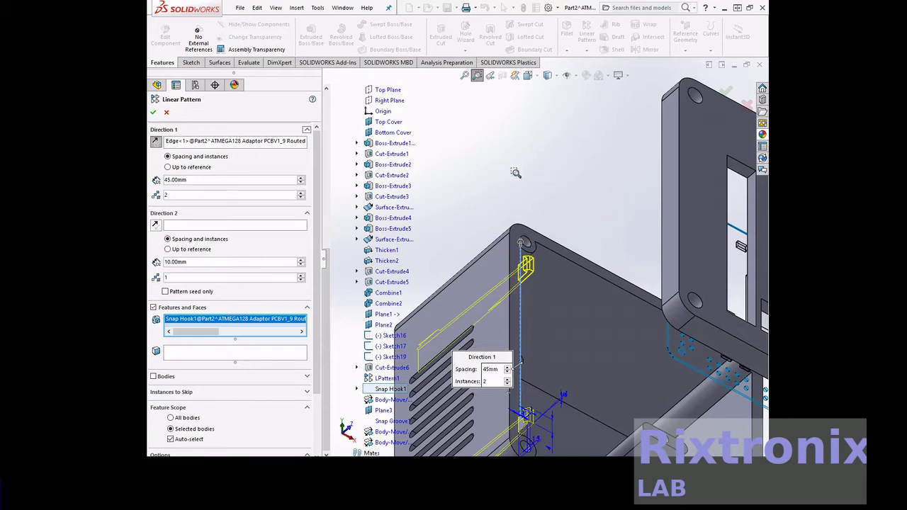
{"action": "left_click_drag", "start_coordinate": [502, 211], "coordinate": [555, 311]}
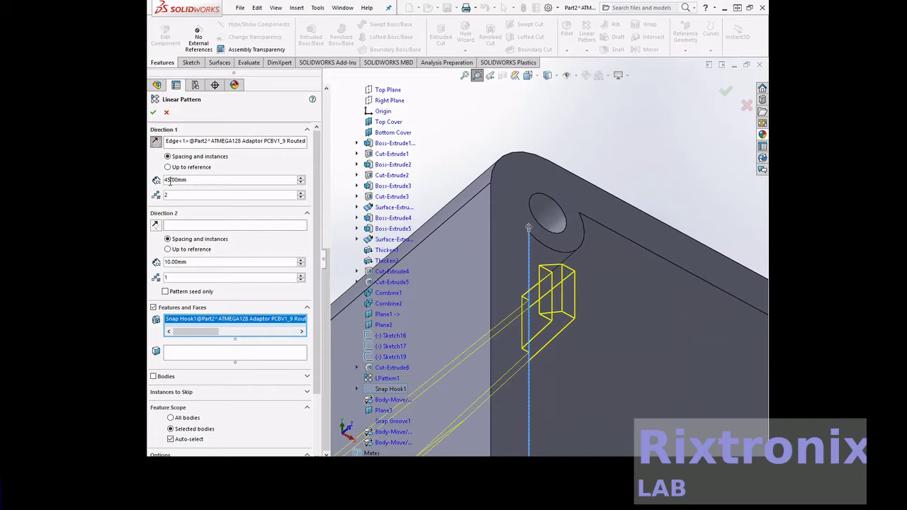
{"action": "key", "text": "BackSpace"}
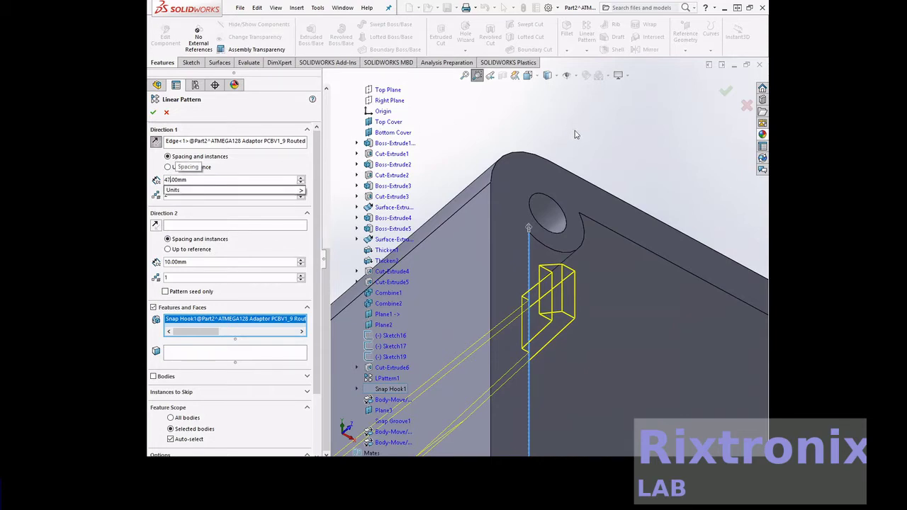
{"action": "key", "text": "Return"}
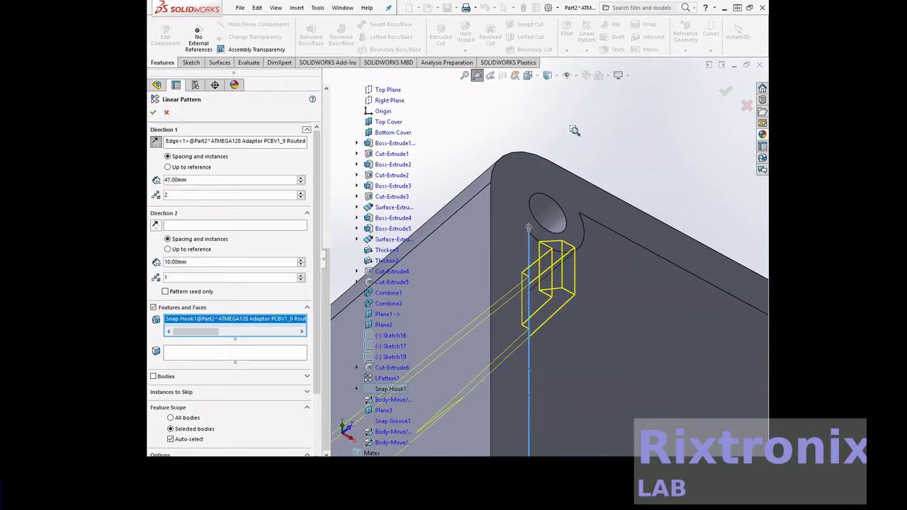
{"action": "left_click", "coordinate": [155, 114]}
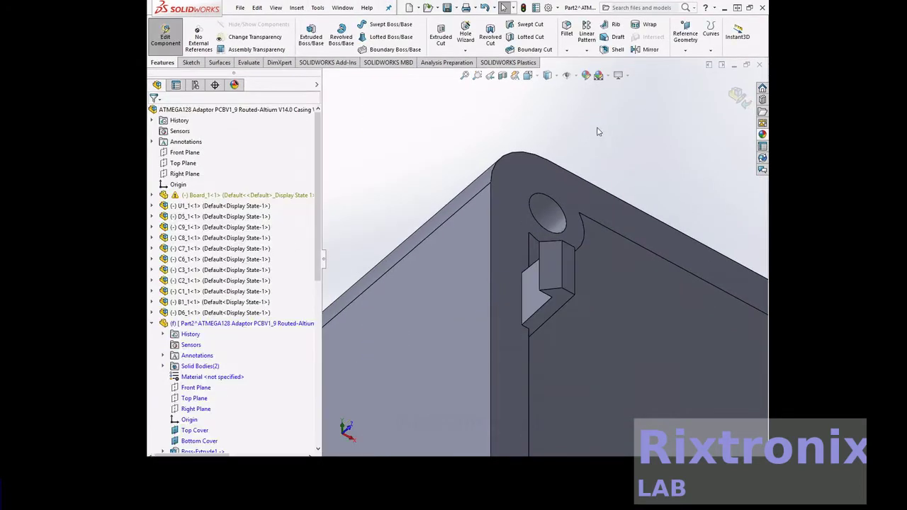
Zoom in on the patterned snap hooks, then switch to a standard side view of case and cover.
{"action": "scroll", "coordinate": [613, 128], "scroll_direction": "up", "scroll_amount": 3}
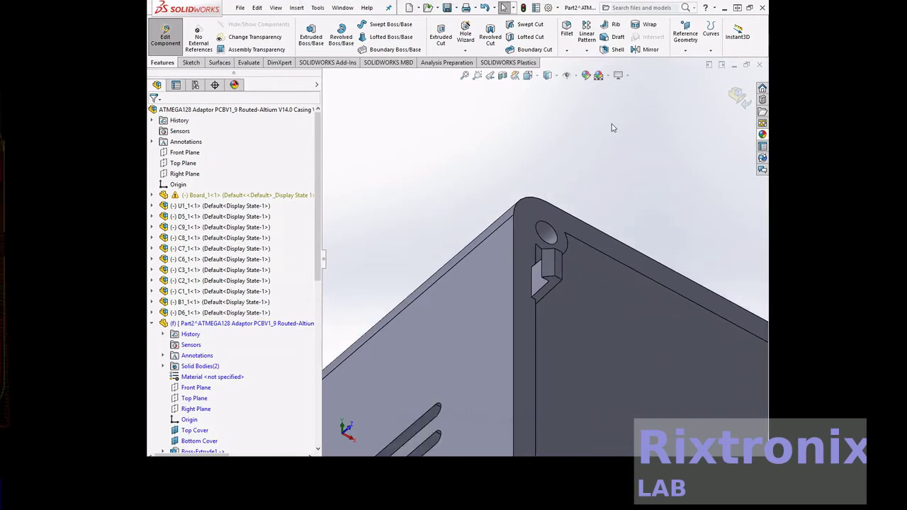
{"action": "left_click", "coordinate": [477, 75]}
{"action": "left_click_drag", "start_coordinate": [515, 190], "coordinate": [575, 330]}
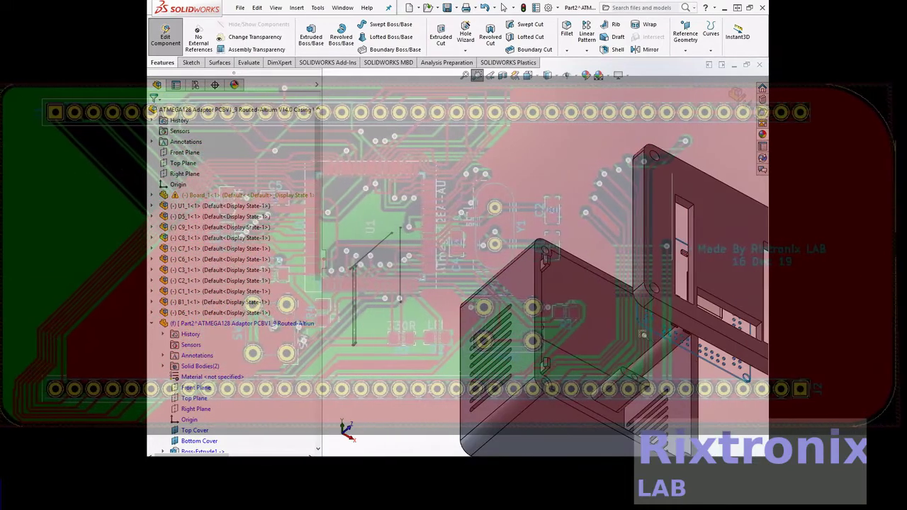
{"action": "scroll", "coordinate": [581, 339], "scroll_direction": "down", "scroll_amount": 5}
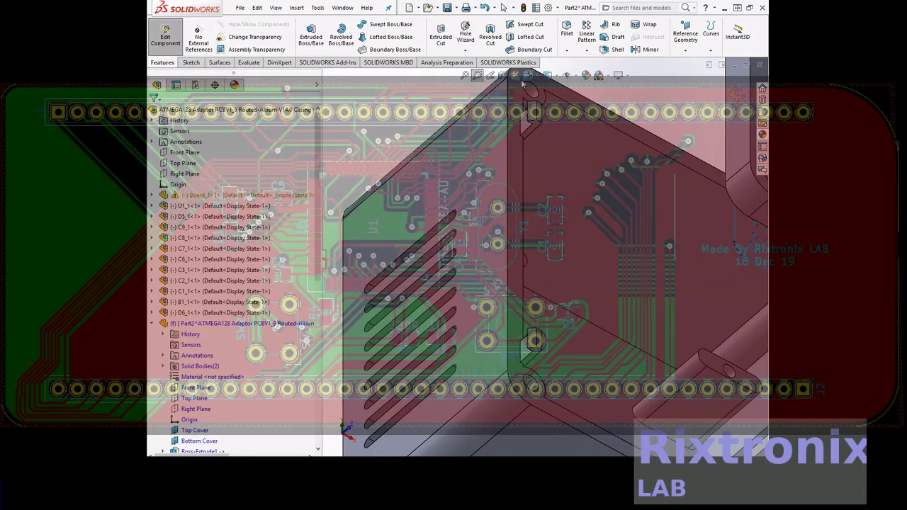
{"action": "scroll", "coordinate": [623, 107], "scroll_direction": "up", "scroll_amount": 3}
{"action": "key", "text": "Escape"}
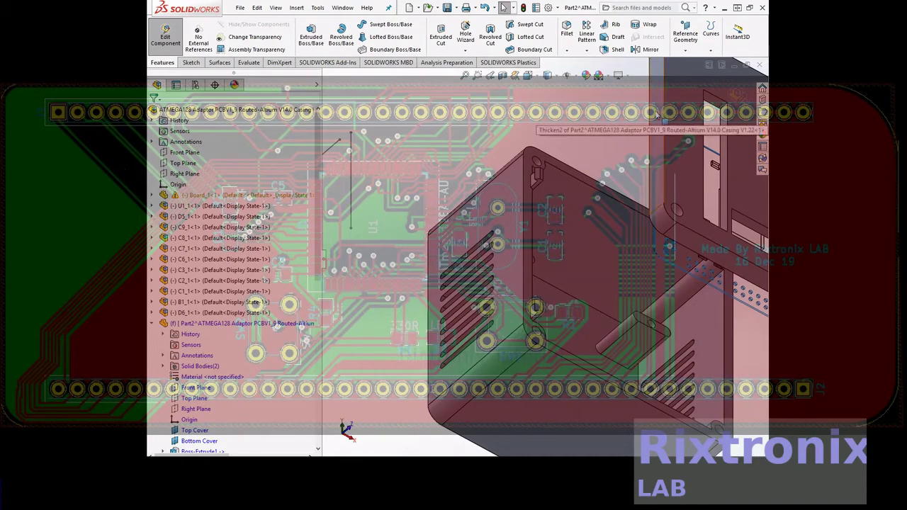
{"action": "left_click", "coordinate": [536, 75]}
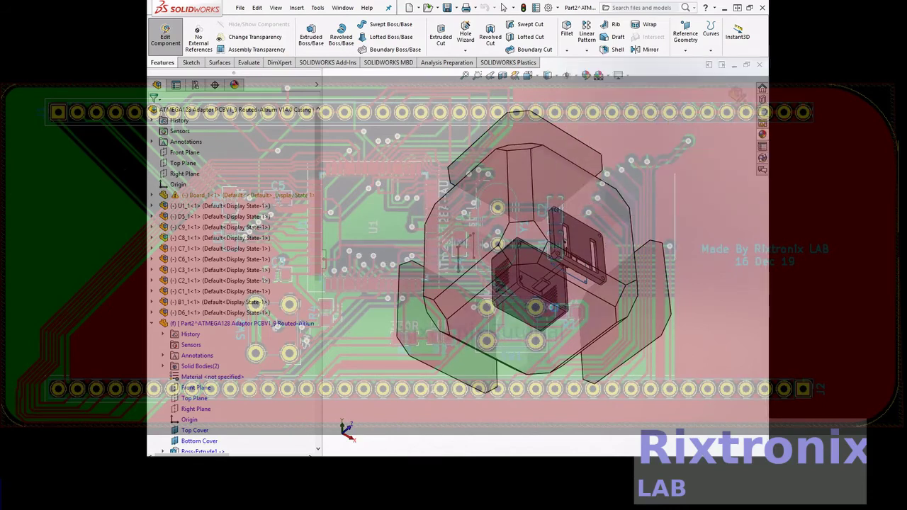
{"action": "left_click", "coordinate": [566, 320]}
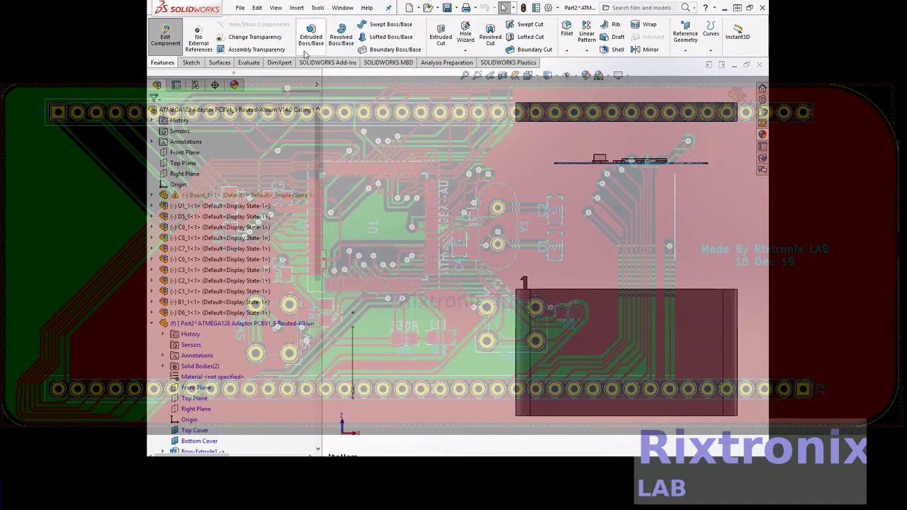
Start a Move/Copy Body on the top cover and drag it down toward the case.
{"action": "left_click", "coordinate": [297, 8]}
{"action": "mouse_move", "coordinate": [313, 46]}
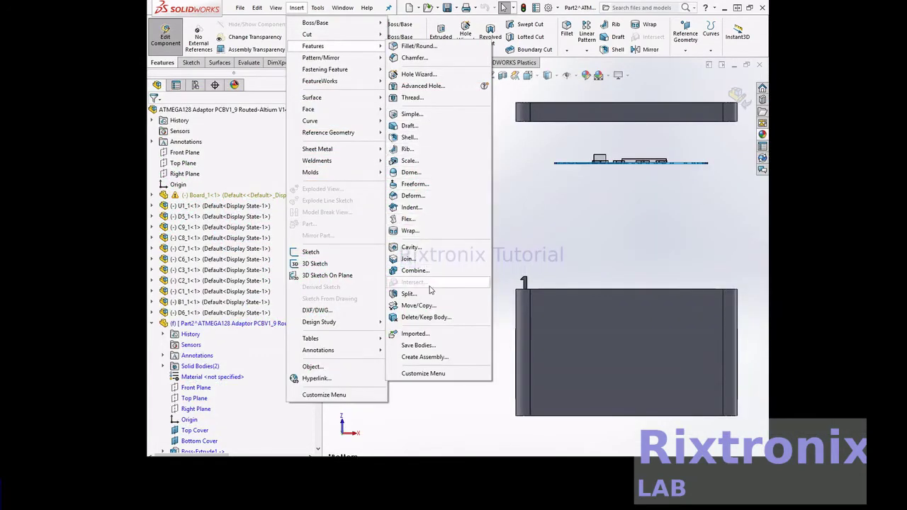
{"action": "left_click", "coordinate": [419, 305]}
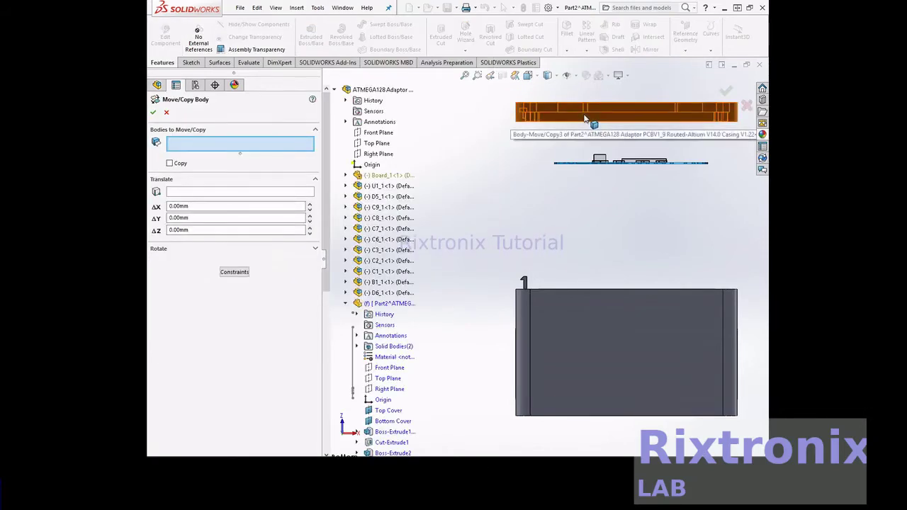
{"action": "left_click", "coordinate": [590, 116]}
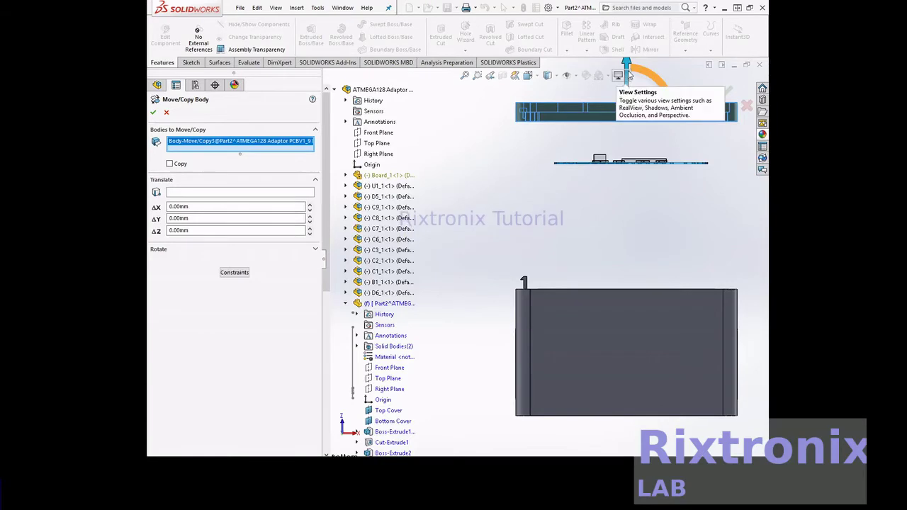
{"action": "left_click_drag", "start_coordinate": [626, 91], "coordinate": [612, 232]}
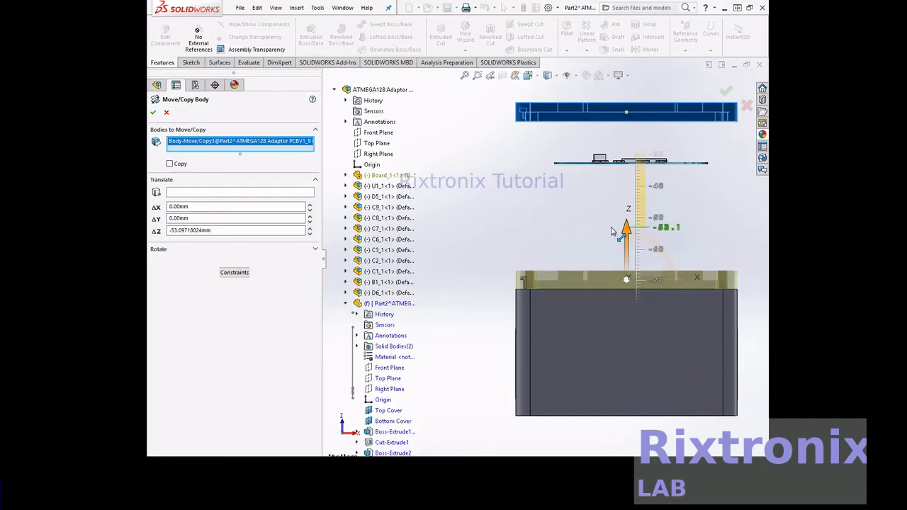
{"action": "left_click_drag", "start_coordinate": [612, 232], "coordinate": [612, 231]}
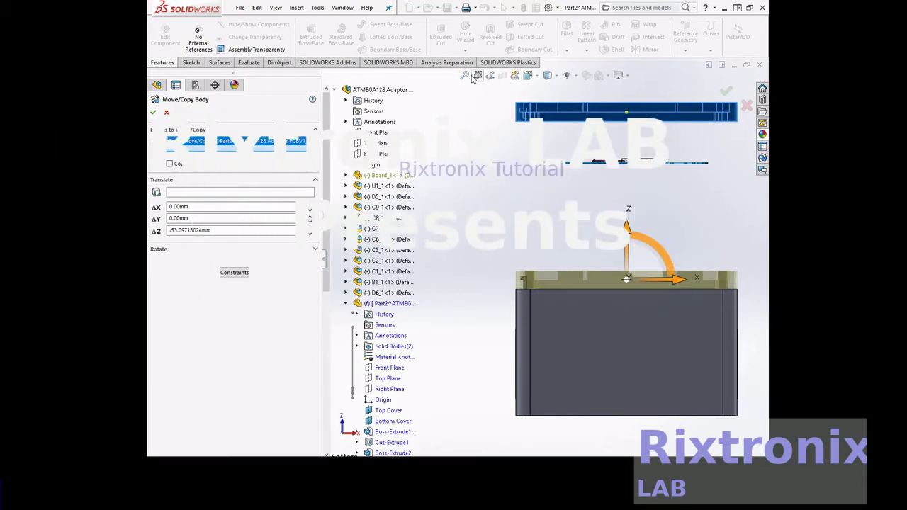
{"action": "left_click", "coordinate": [477, 75]}
{"action": "left_click_drag", "start_coordinate": [492, 265], "coordinate": [558, 328]}
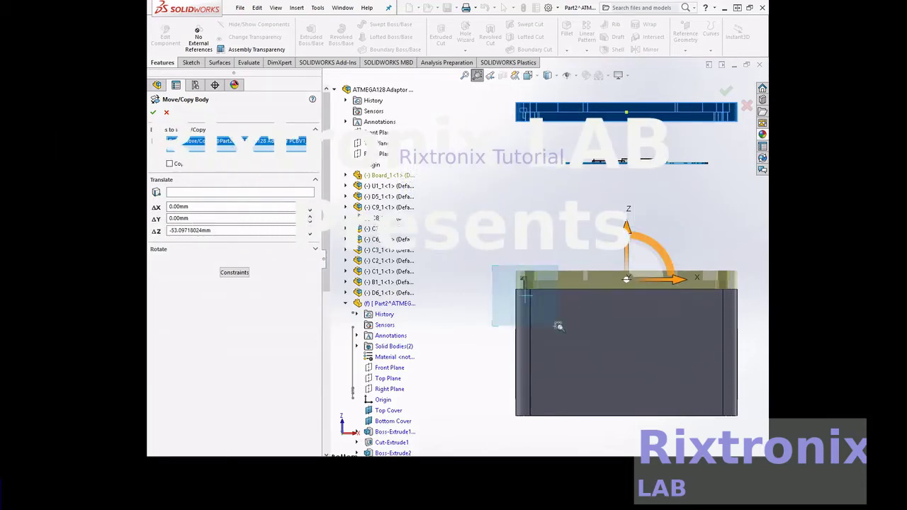
{"action": "scroll", "coordinate": [559, 325], "scroll_direction": "up", "scroll_amount": 2}
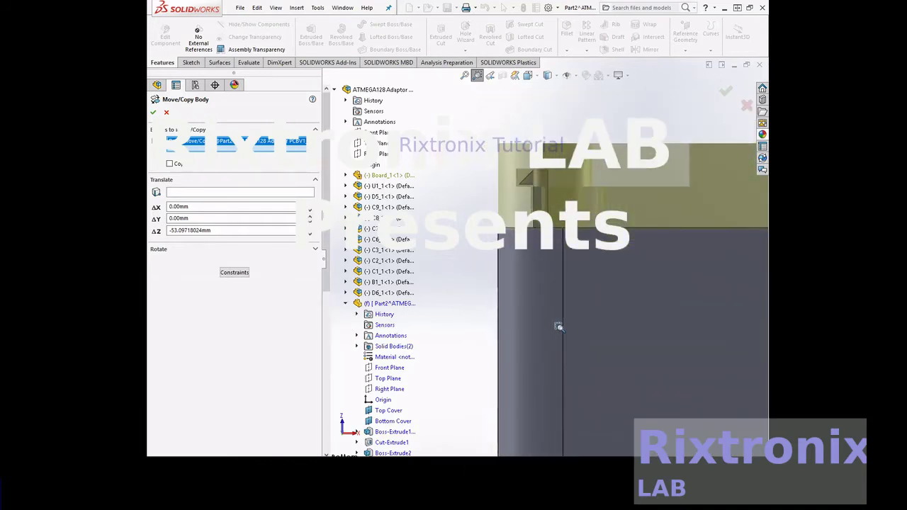
Set the cover's Z offset to -53 mm and confirm the move.
{"action": "left_click", "coordinate": [240, 228]}
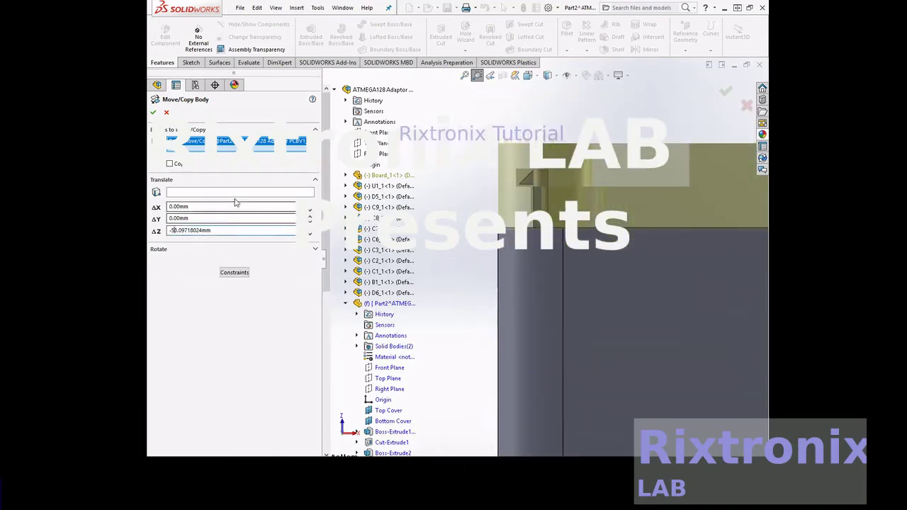
{"action": "type", "text": "2"}
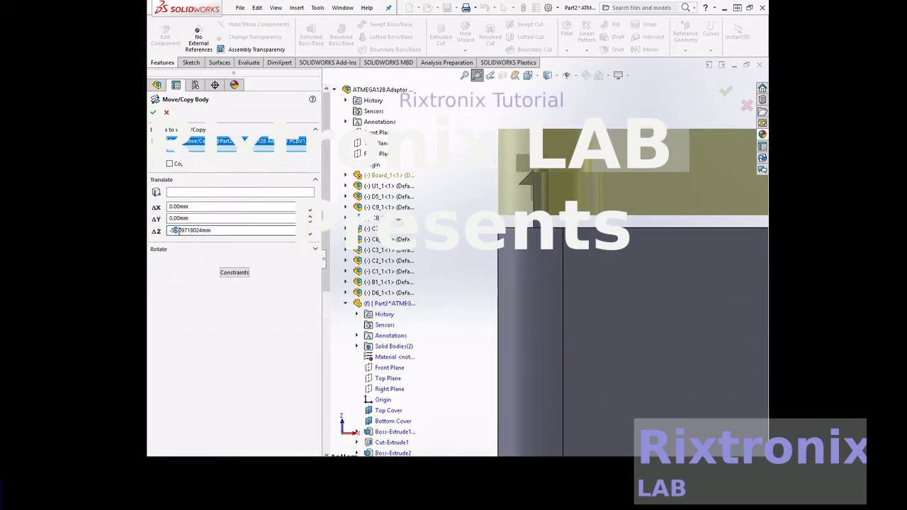
{"action": "left_click_drag", "start_coordinate": [174, 230], "coordinate": [227, 230]}
{"action": "type", "text": "4"}
{"action": "key", "text": "Return"}
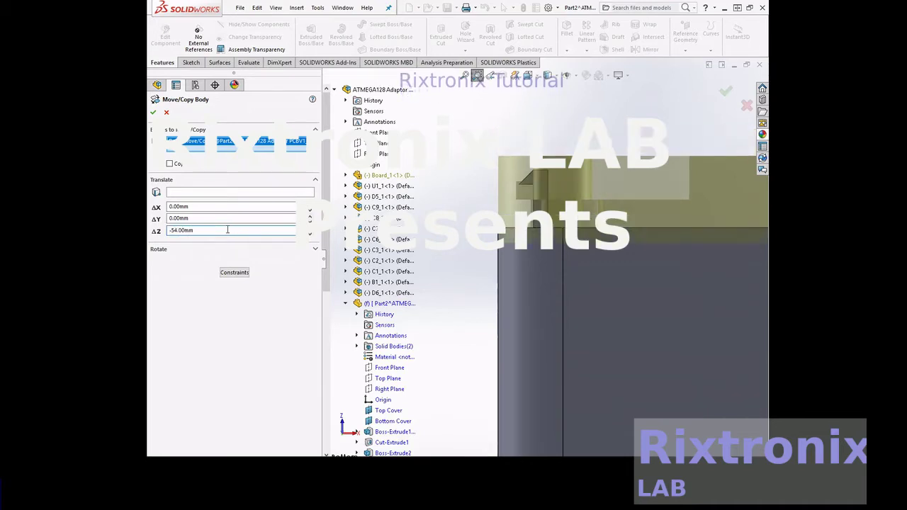
{"action": "double_click", "coordinate": [180, 230]}
{"action": "type", "text": "-53"}
{"action": "key", "text": "Return"}
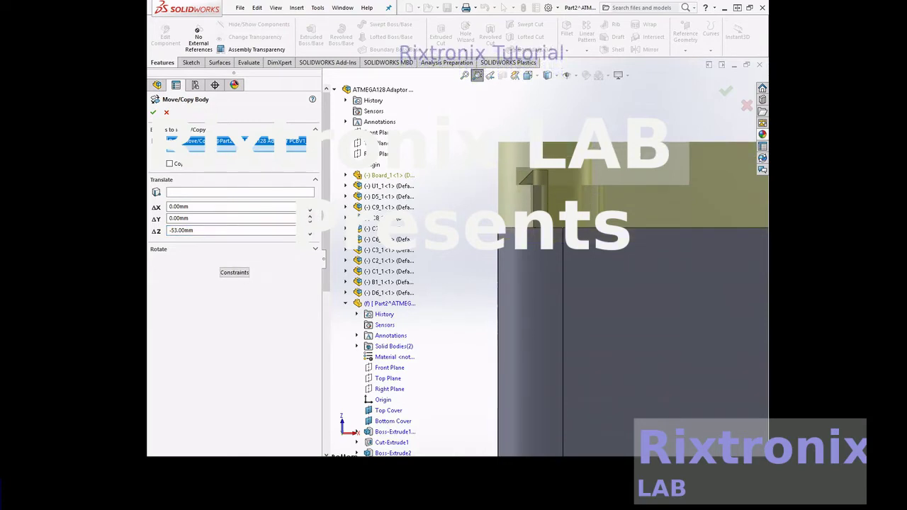
{"action": "left_click", "coordinate": [153, 112]}
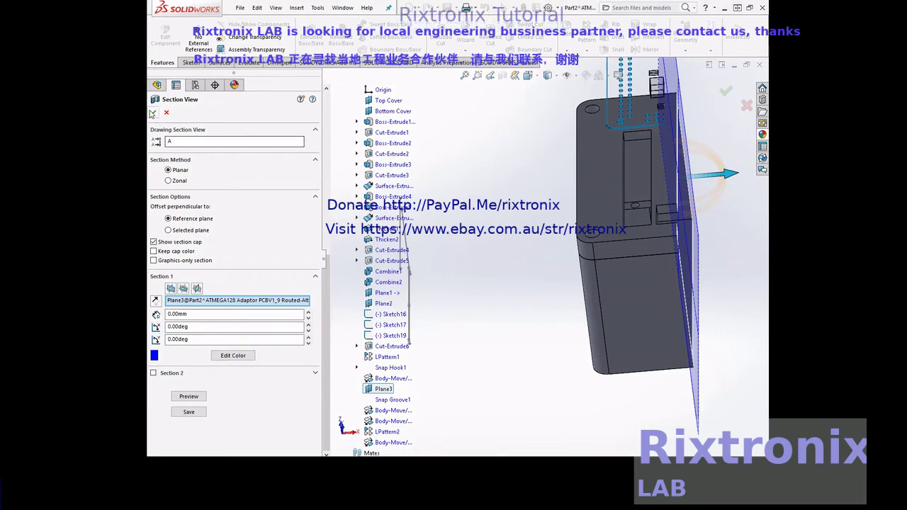
Apply the Plane3 section cut, rotate to a straight side view, and zoom on the casing's upper-left corner.
{"action": "key", "text": "Return"}
{"action": "right_click", "coordinate": [712, 141]}
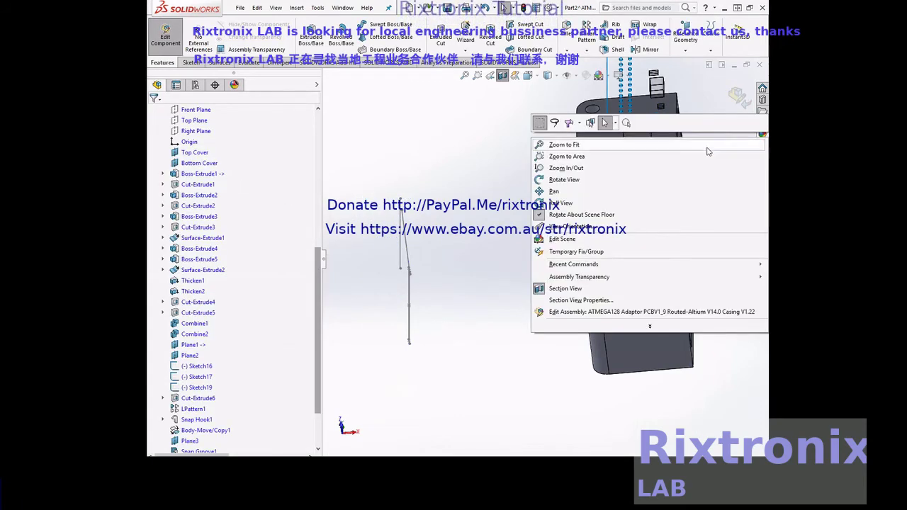
{"action": "left_click", "coordinate": [684, 179]}
{"action": "mouse_move", "coordinate": [703, 176]}
{"action": "left_mouse_down"}
{"action": "mouse_move", "coordinate": [602, 272]}
{"action": "mouse_move", "coordinate": [622, 256]}
{"action": "left_mouse_up"}
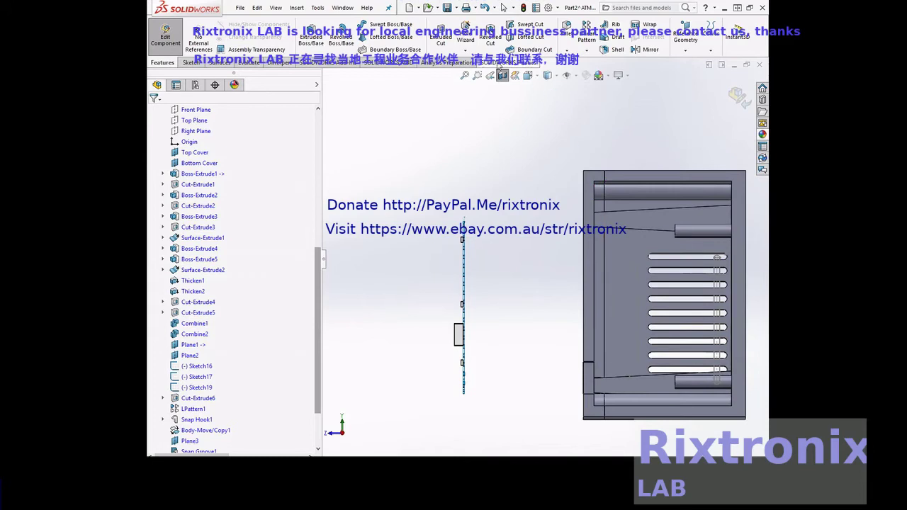
{"action": "left_click_drag", "start_coordinate": [568, 167], "coordinate": [648, 261]}
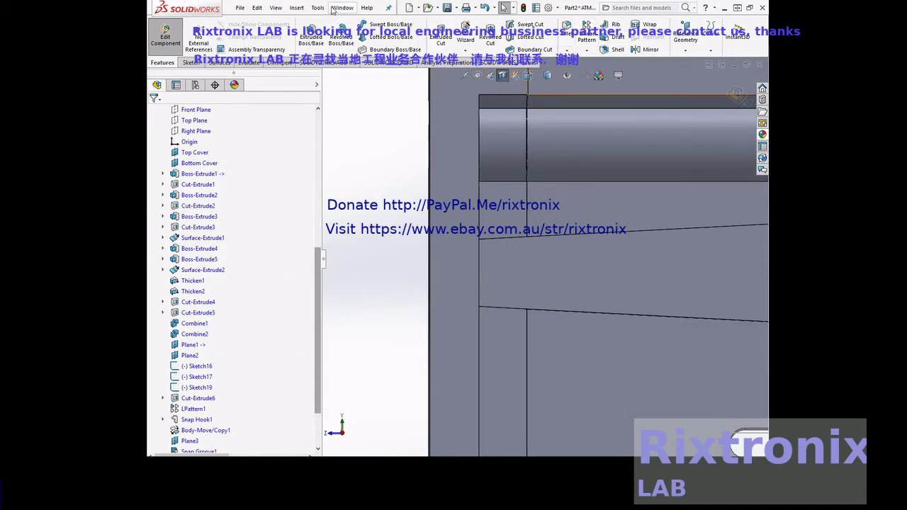
{"action": "left_click", "coordinate": [294, 9]}
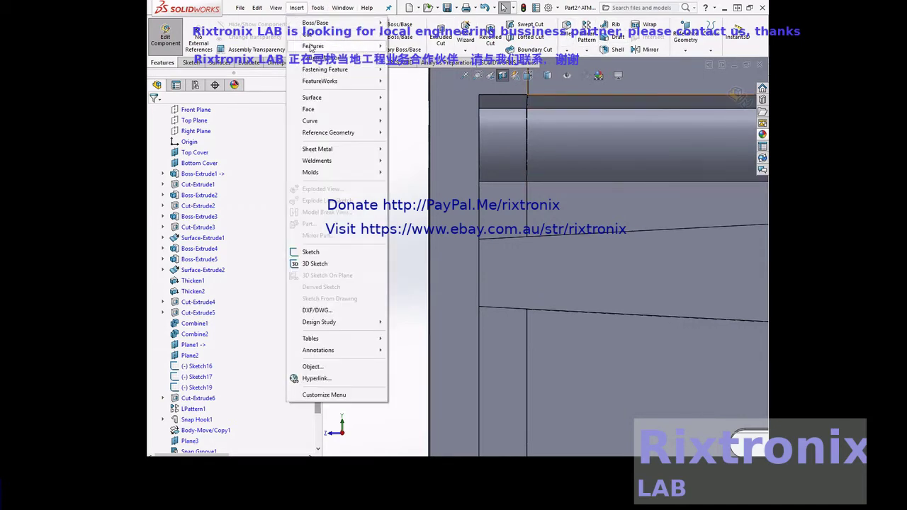
{"action": "mouse_move", "coordinate": [325, 70]}
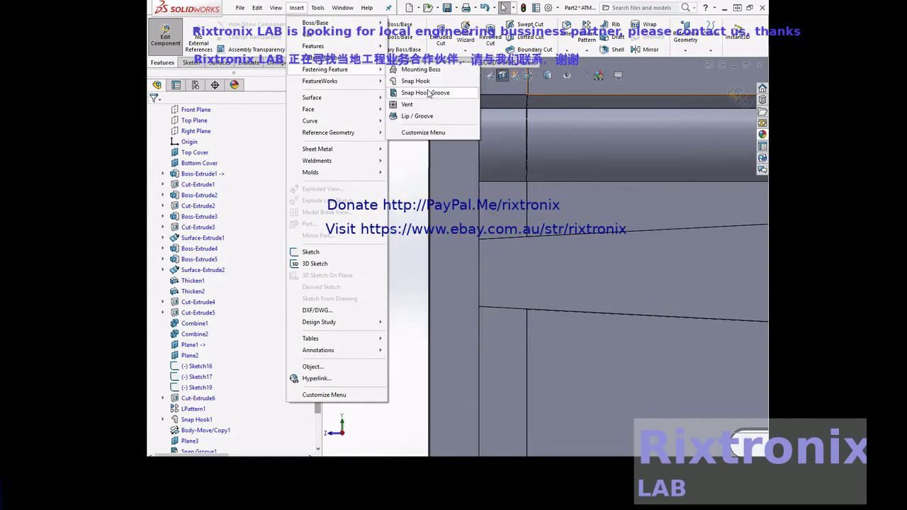
Cut a snap hook groove for Snap Hook1 into the Body-Move/Copy4 cover body with 0.20 mm clearances.
{"action": "left_click", "coordinate": [425, 93]}
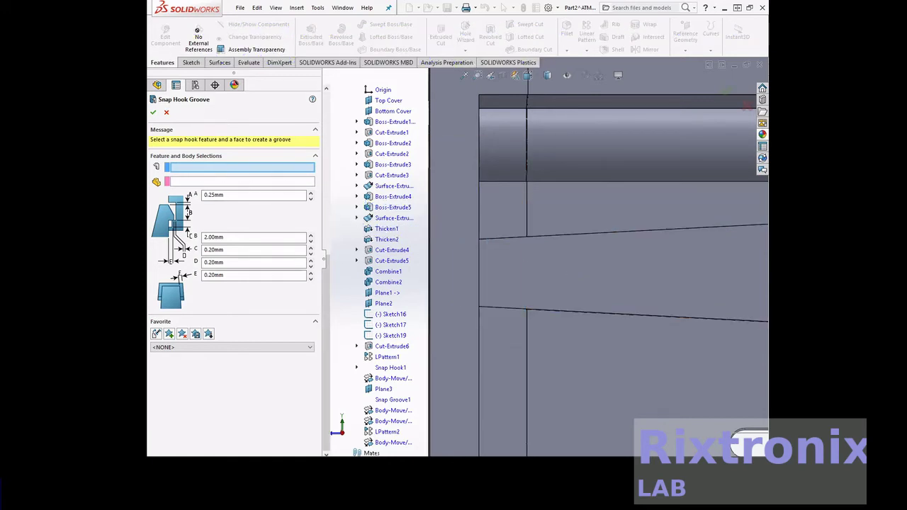
{"action": "left_click", "coordinate": [390, 367]}
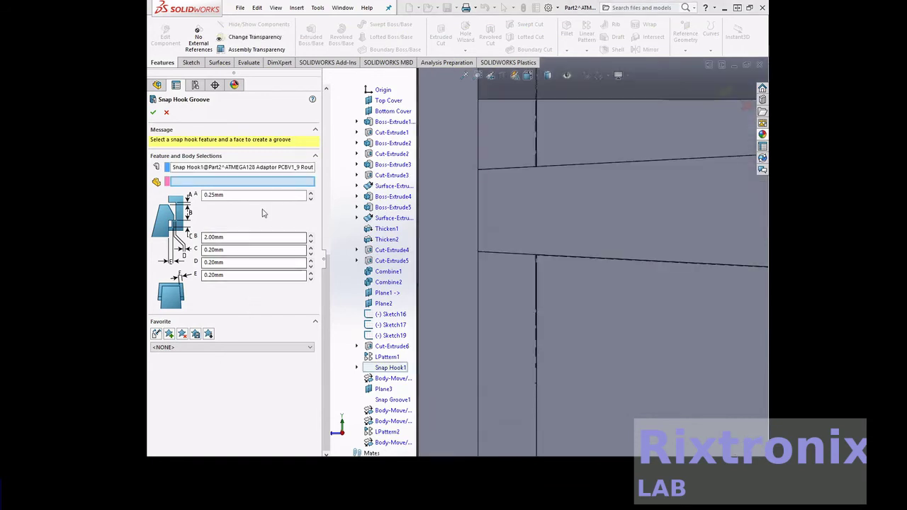
{"action": "left_click", "coordinate": [488, 160]}
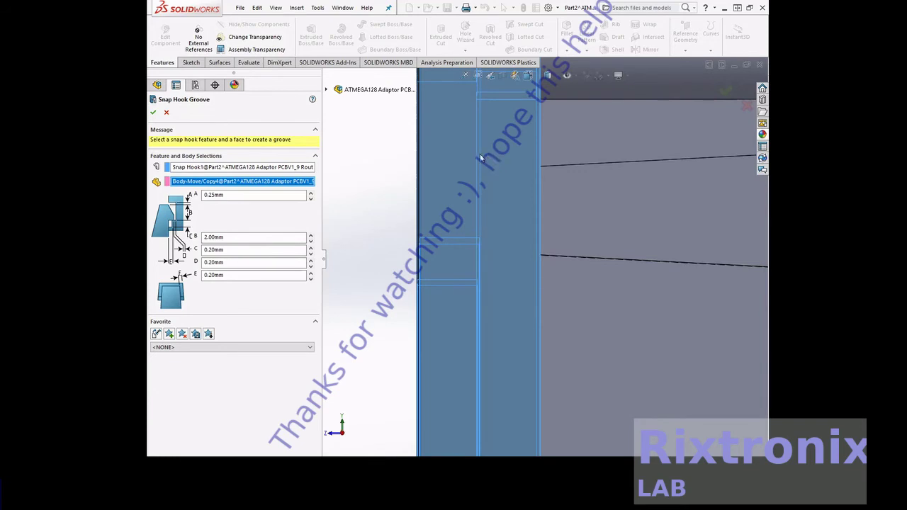
{"action": "left_click", "coordinate": [154, 114]}
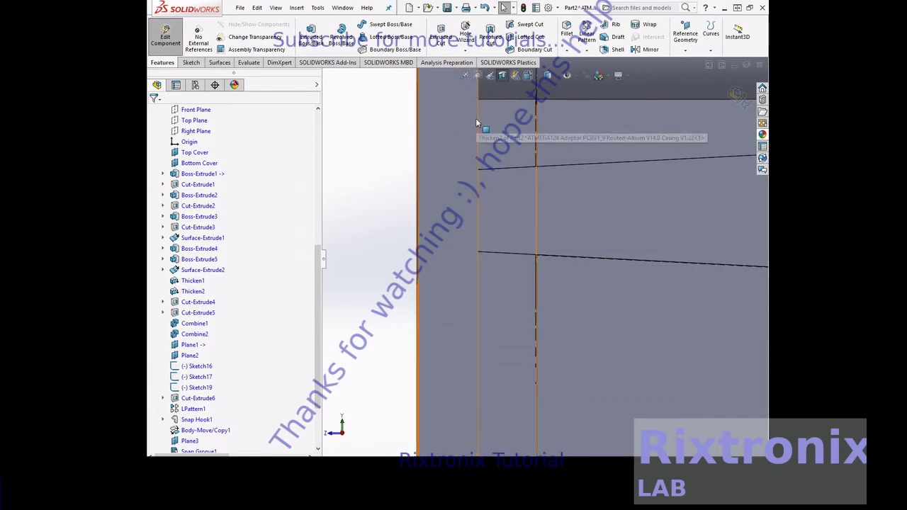
{"action": "scroll", "coordinate": [498, 101], "scroll_direction": "up", "scroll_amount": 2}
{"action": "scroll", "coordinate": [498, 102], "scroll_direction": "up", "scroll_amount": 2}
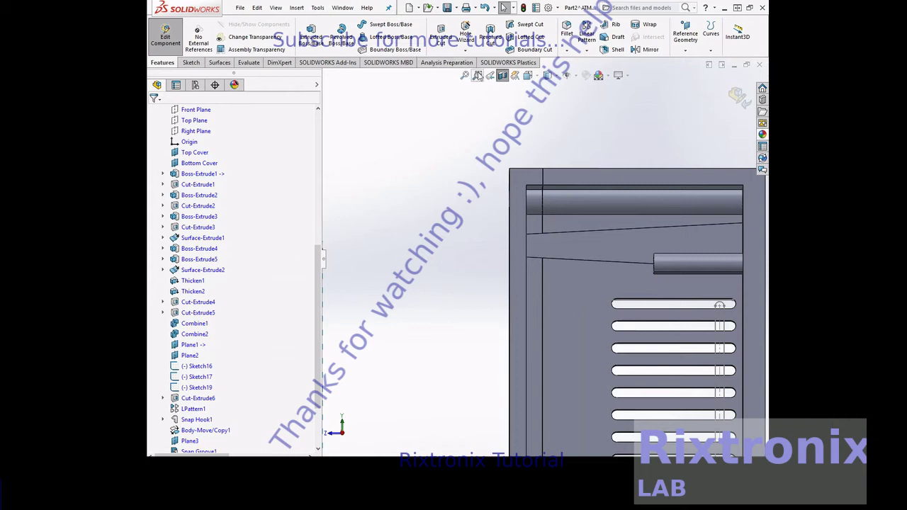
Turn off the section view and move the grooved cover body about 20.5 mm along Z.
{"action": "left_click", "coordinate": [504, 80]}
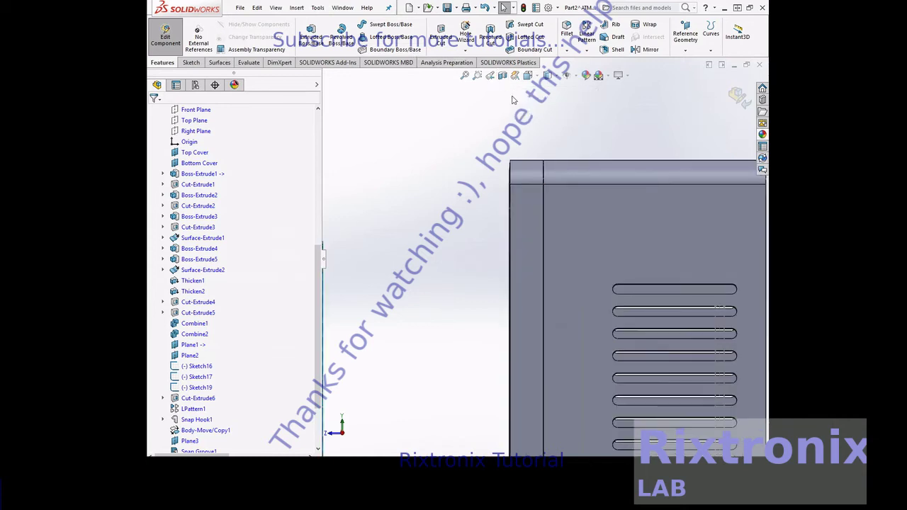
{"action": "left_click", "coordinate": [297, 9]}
{"action": "mouse_move", "coordinate": [313, 46]}
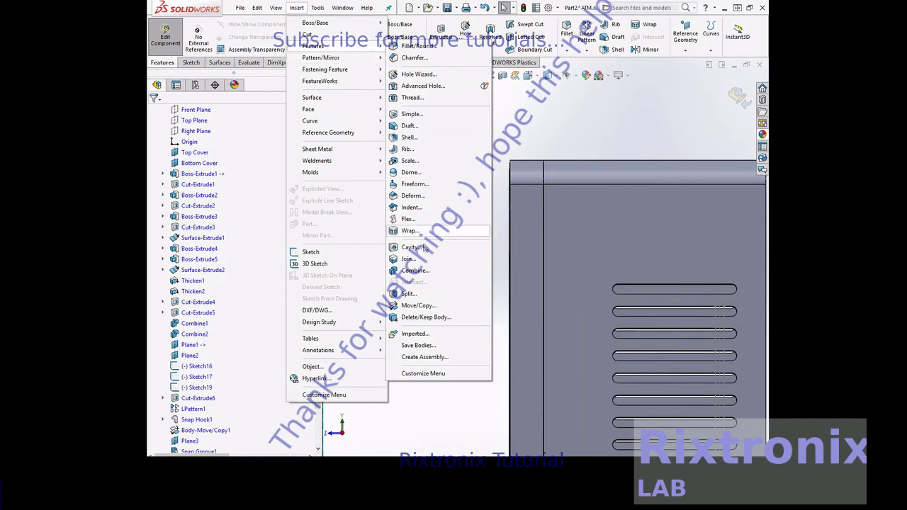
{"action": "left_click", "coordinate": [424, 306]}
{"action": "left_click", "coordinate": [527, 258]}
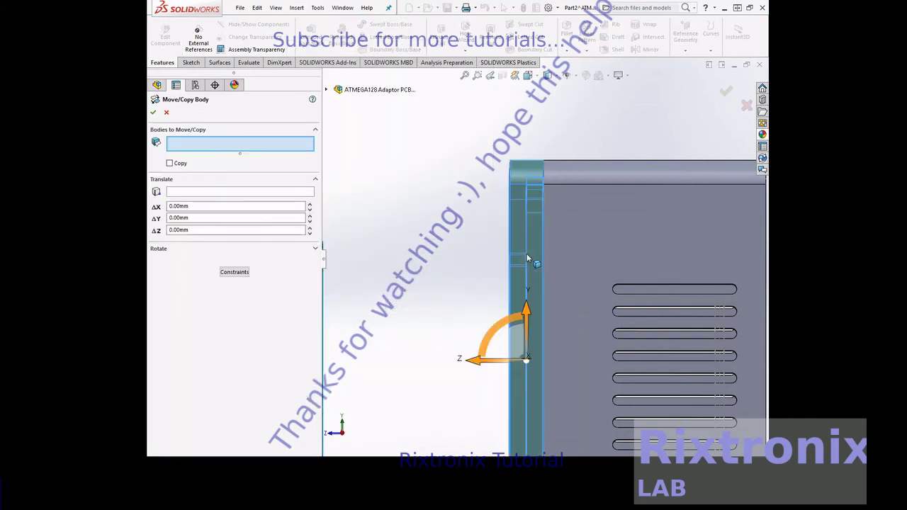
{"action": "left_click_drag", "start_coordinate": [478, 364], "coordinate": [364, 342]}
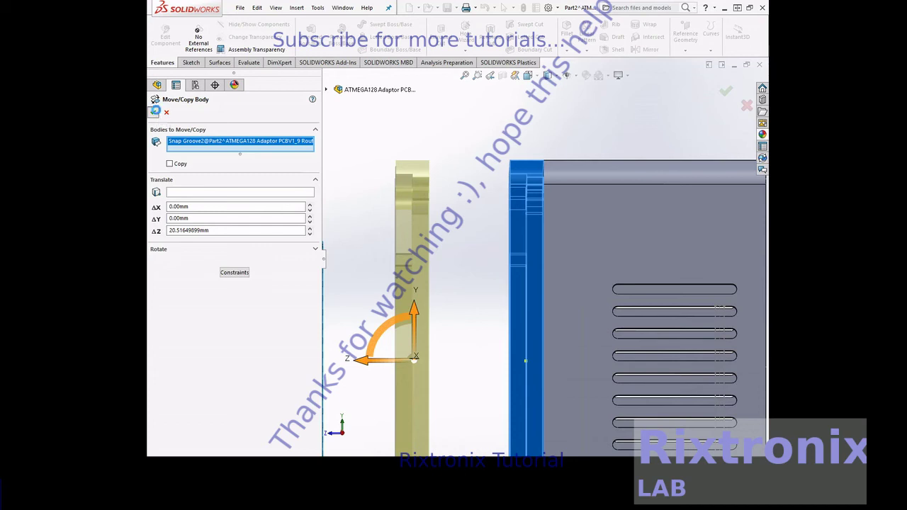
{"action": "left_click", "coordinate": [155, 111]}
{"action": "right_click", "coordinate": [487, 124]}
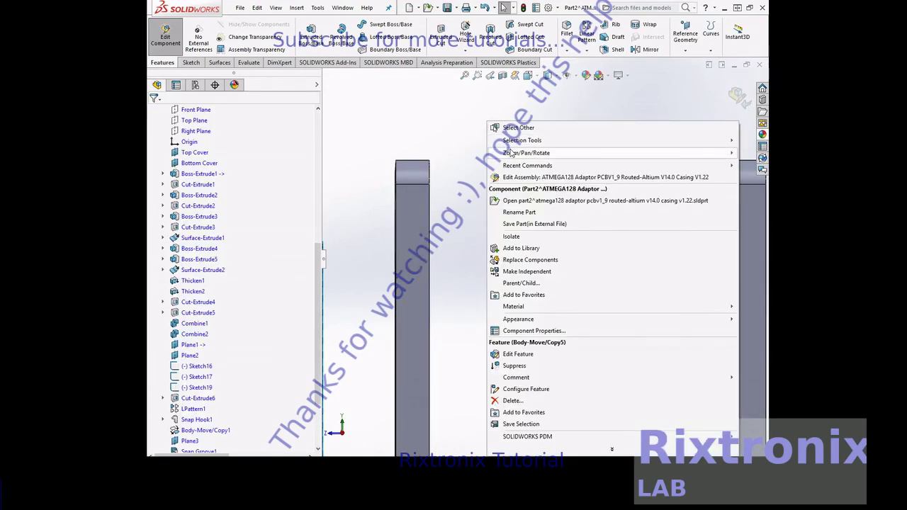
Orbit the enclosure to an angled 3D view and zoom in on the front panel's lower edge and hole.
{"action": "left_click", "coordinate": [442, 200]}
{"action": "left_click_drag", "start_coordinate": [486, 192], "coordinate": [467, 114]}
{"action": "mouse_move", "coordinate": [468, 114]}
{"action": "middle_mouse_down"}
{"action": "mouse_move", "coordinate": [488, 165]}
{"action": "mouse_move", "coordinate": [458, 108]}
{"action": "mouse_move", "coordinate": [420, 251]}
{"action": "mouse_move", "coordinate": [484, 261]}
{"action": "middle_mouse_up"}
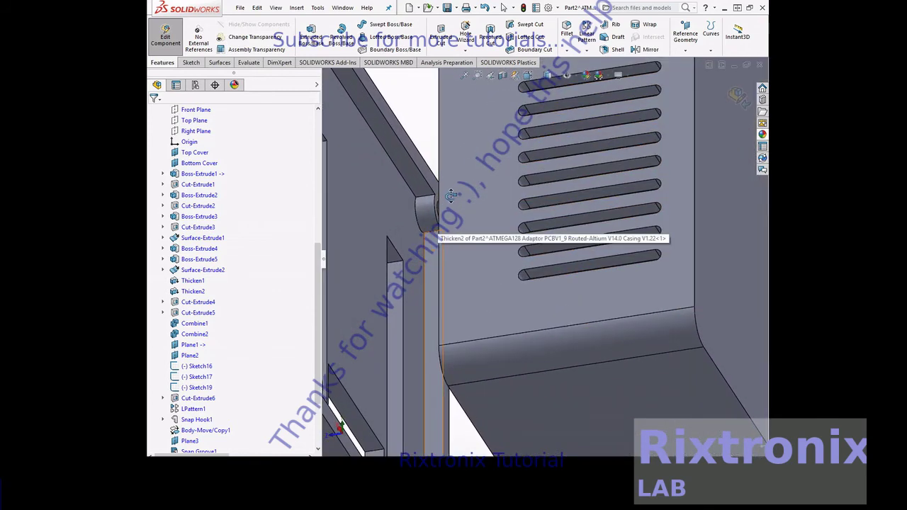
{"action": "scroll", "coordinate": [483, 261], "scroll_direction": "up", "scroll_amount": 3}
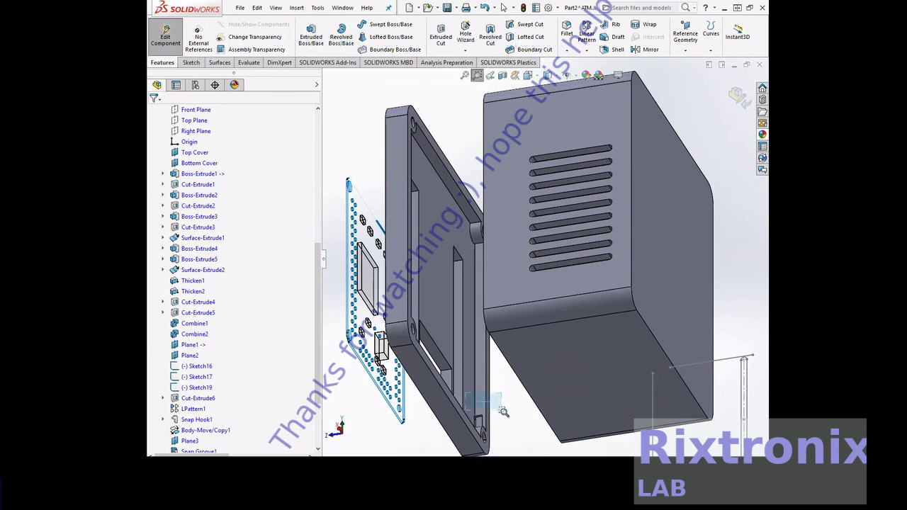
{"action": "scroll", "coordinate": [515, 446], "scroll_direction": "down", "scroll_amount": 5}
{"action": "scroll", "coordinate": [515, 446], "scroll_direction": "down", "scroll_amount": 3}
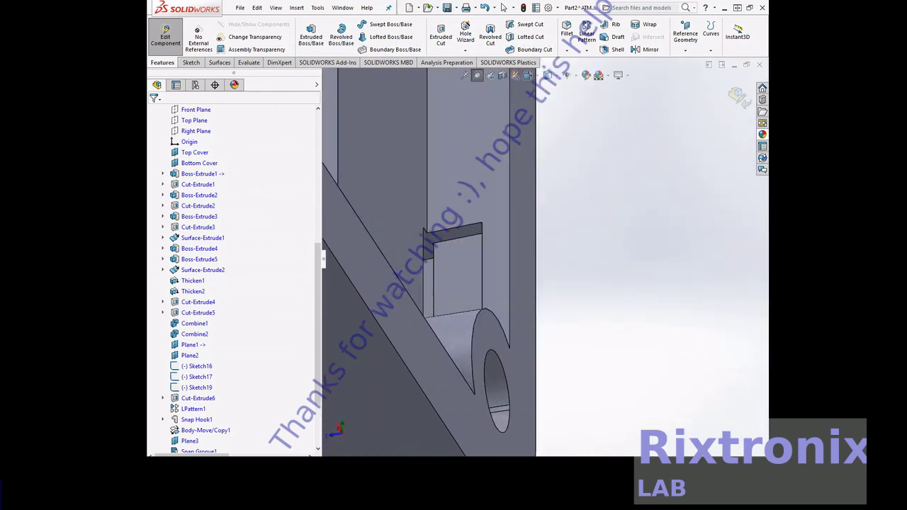